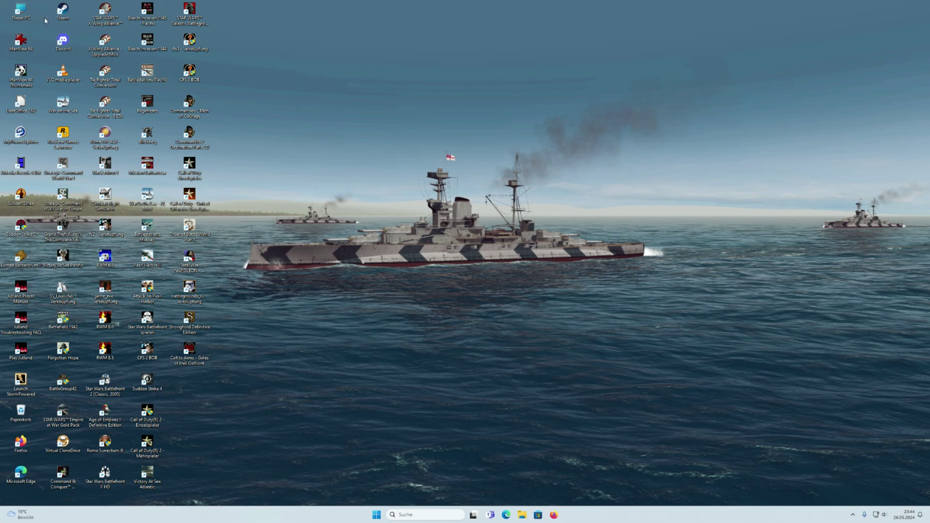
- Browse to D:\Program Files (x86)\Steam\steamapps\common\War on the Sea in File Explorer
double_click(21, 12)
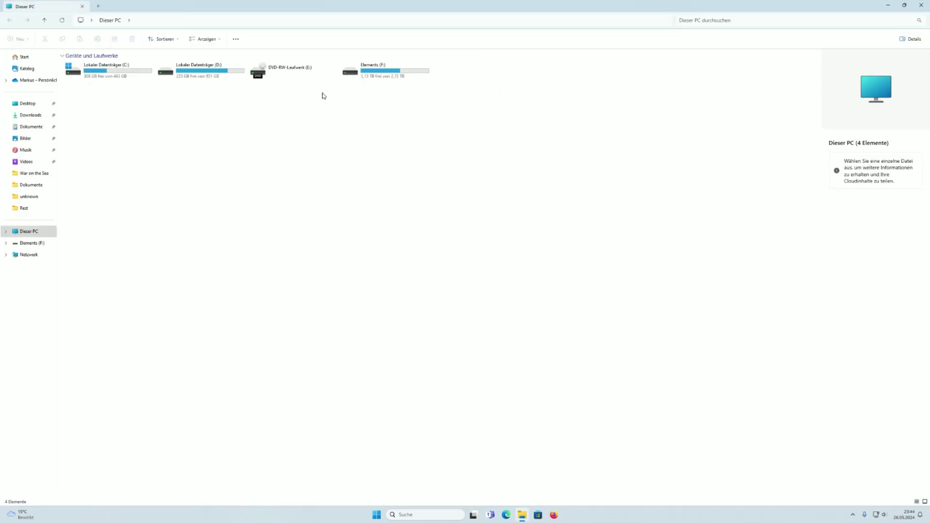
double_click(209, 74)
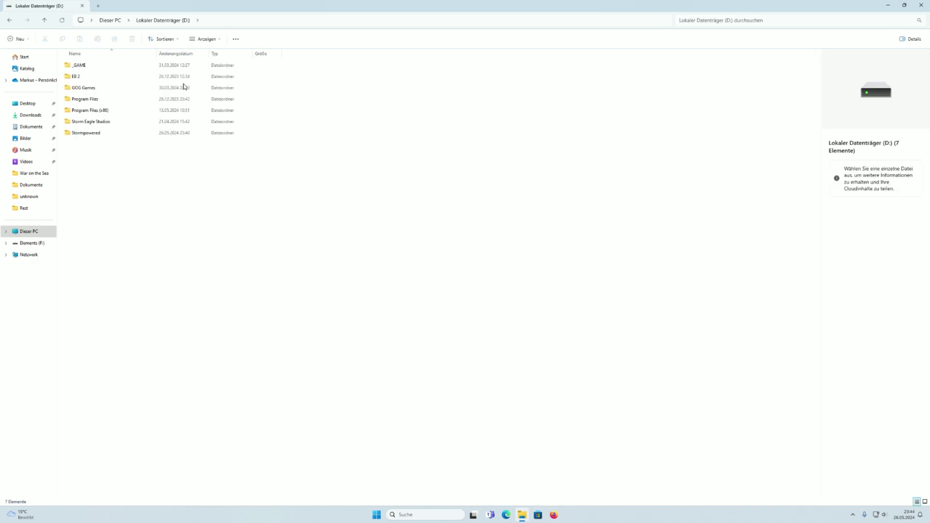
double_click(90, 111)
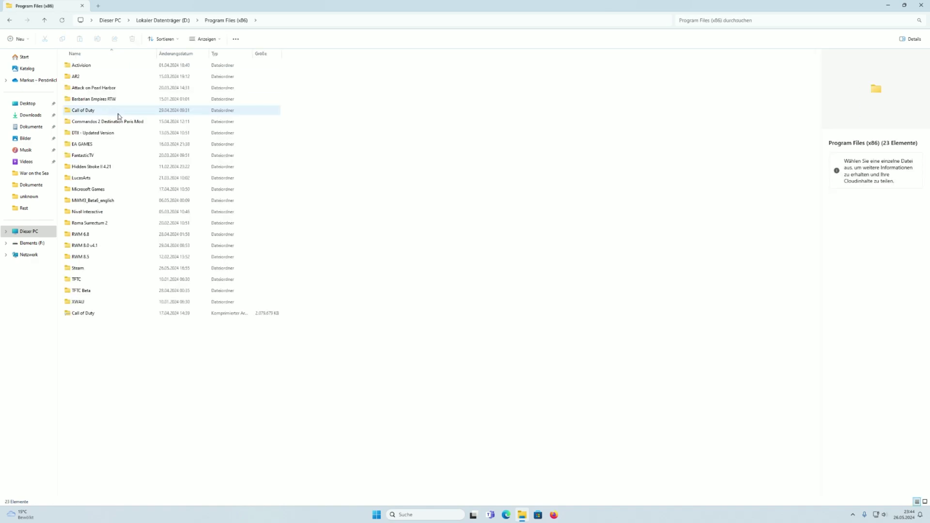
double_click(125, 266)
double_click(111, 233)
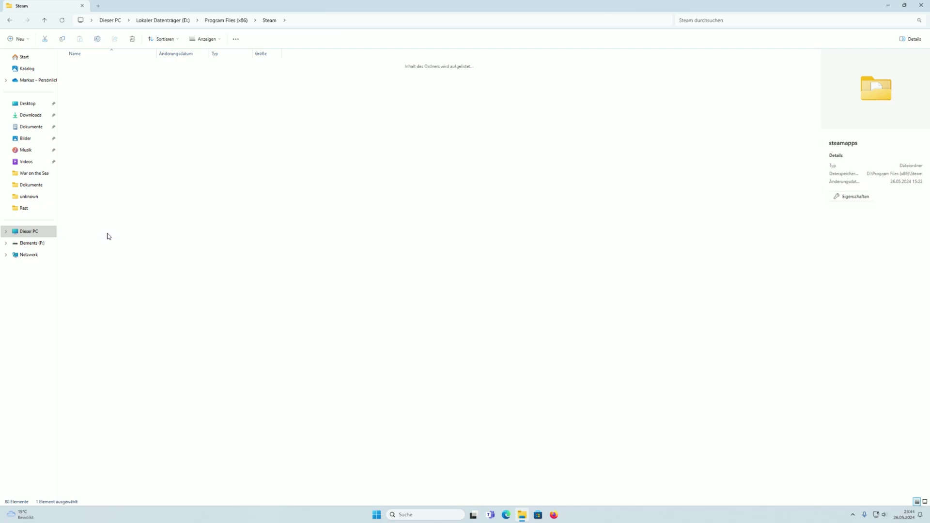
double_click(101, 64)
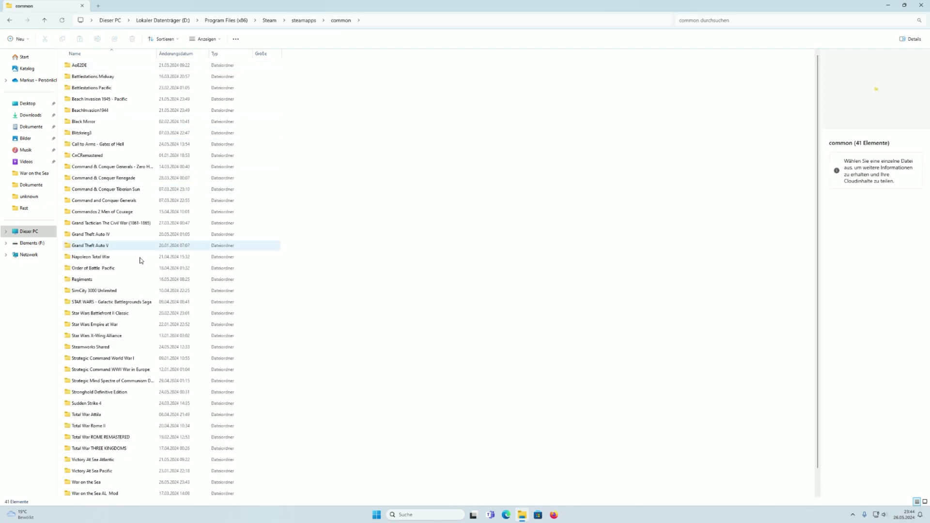
scroll(139, 261, "down", 1)
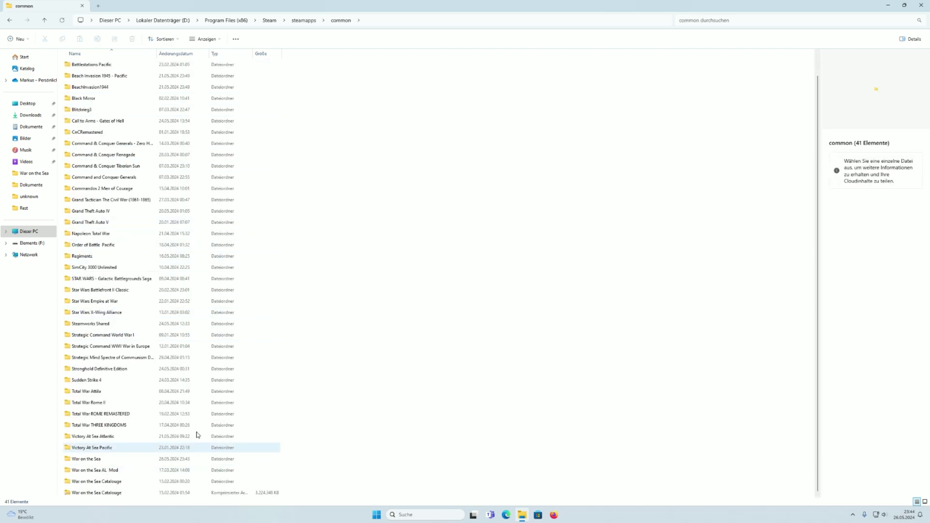
double_click(96, 458)
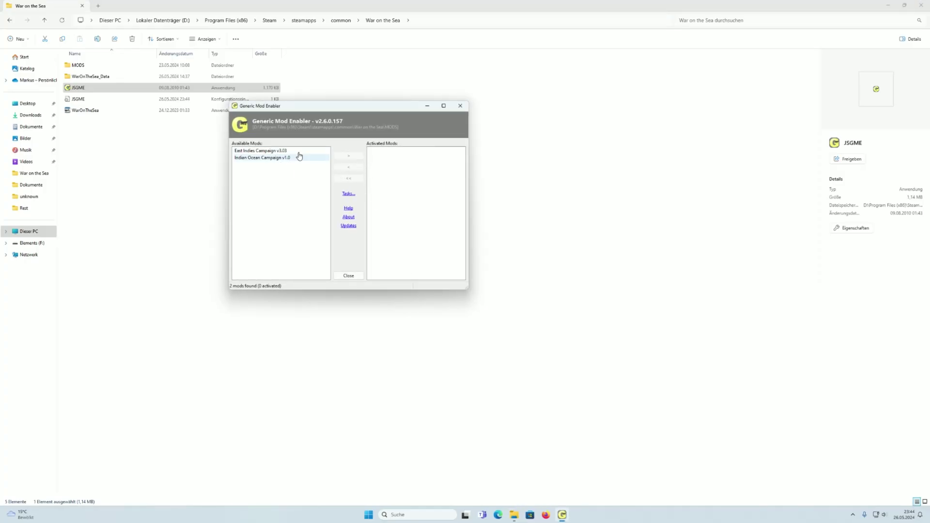
left_click(460, 106)
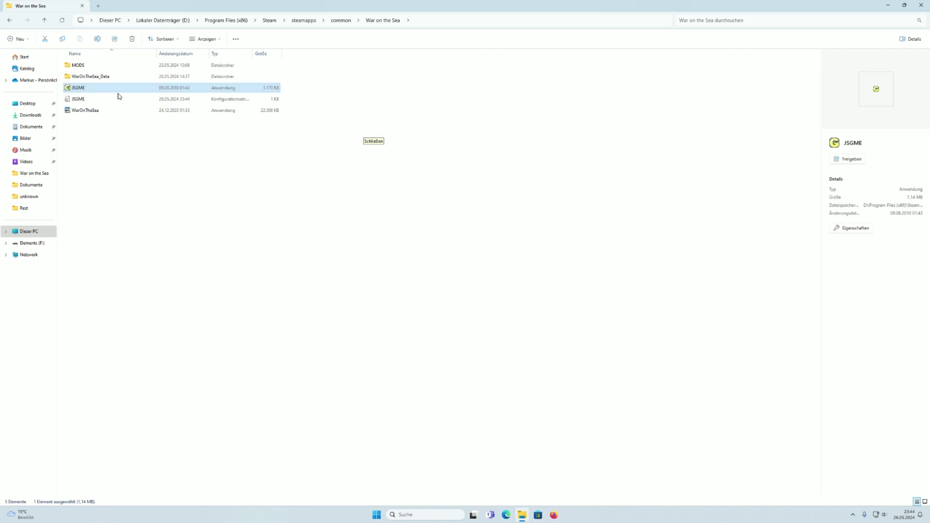
double_click(105, 76)
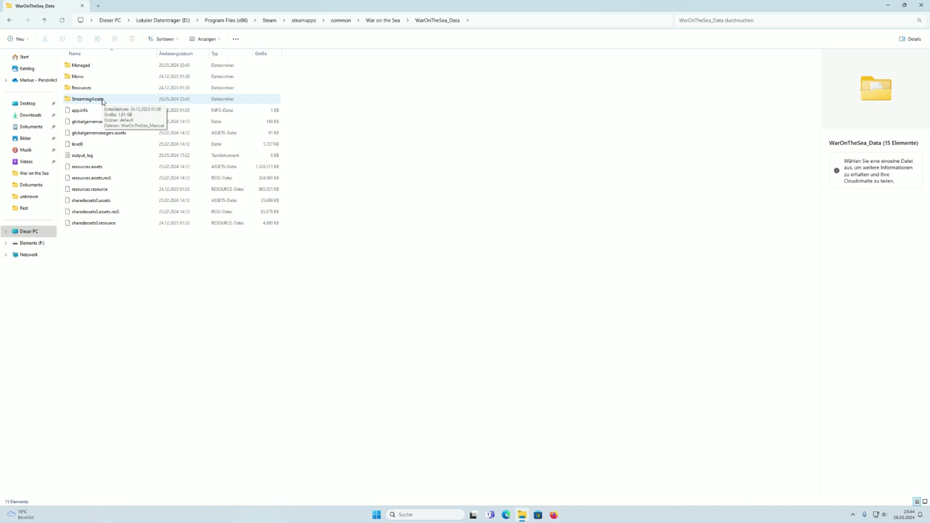
double_click(103, 101)
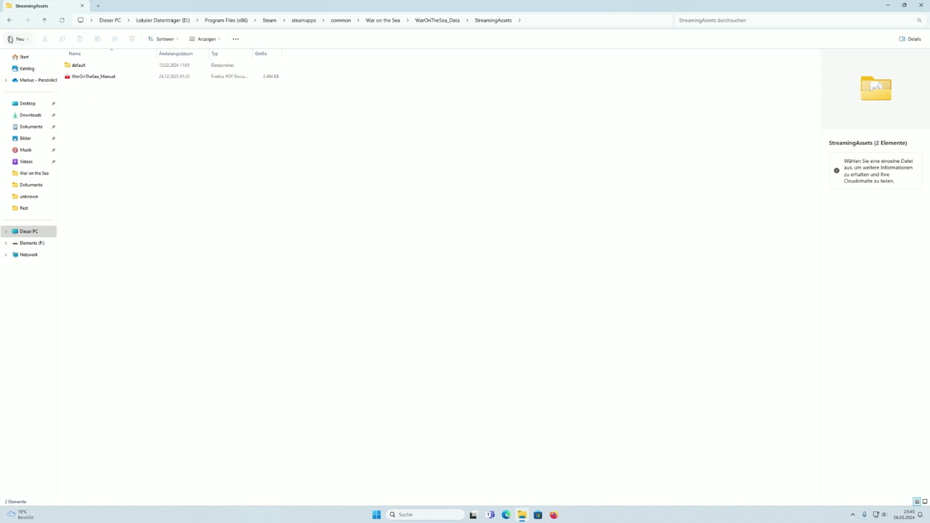
left_click(9, 21)
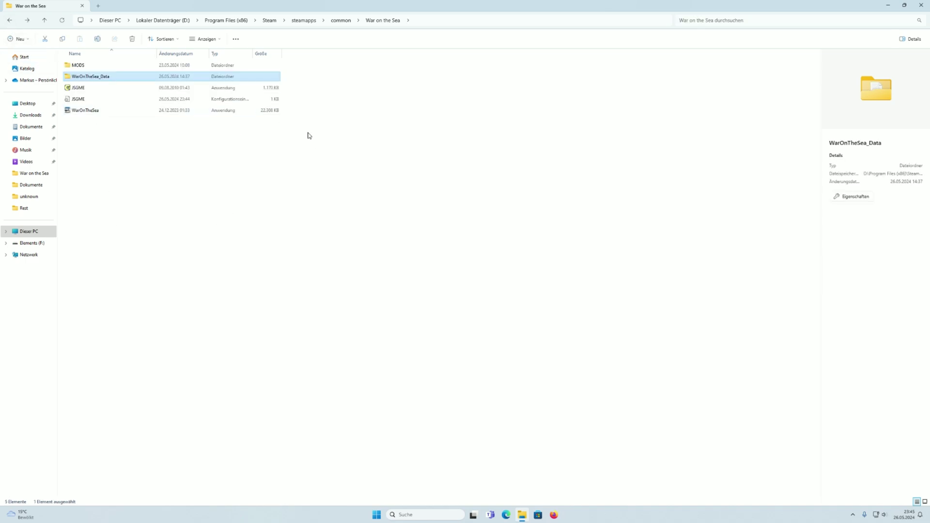
- Open the MODS folder and inspect the Indian Ocean Campaign folder and JSGME items
left_click(356, 141)
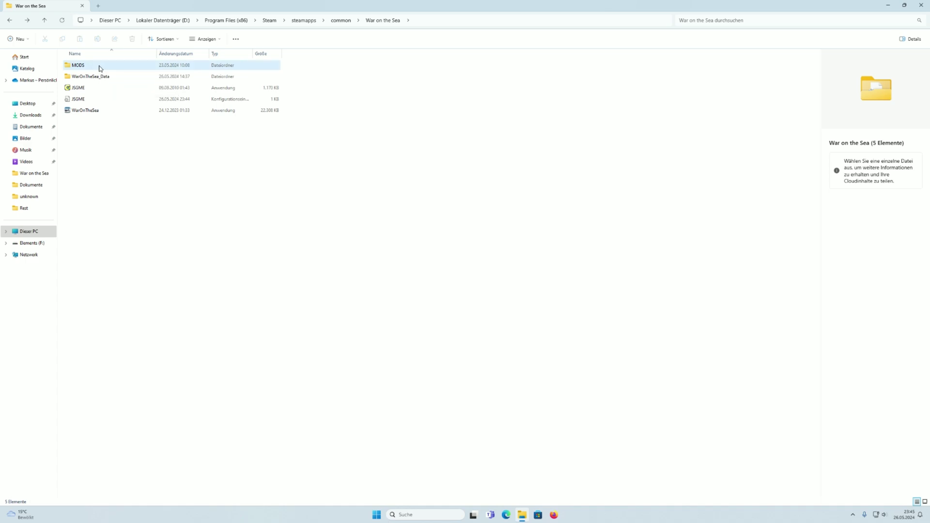
double_click(100, 67)
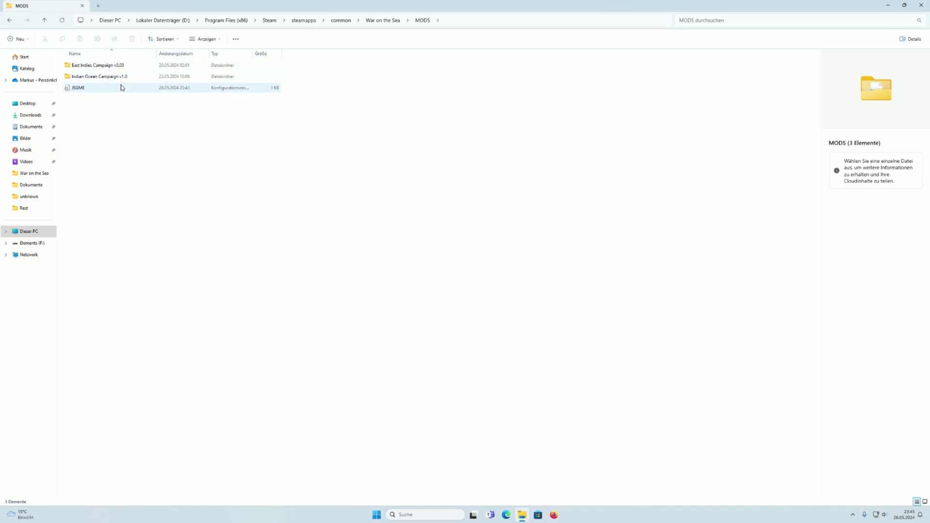
left_click_drag(122, 92, 124, 77)
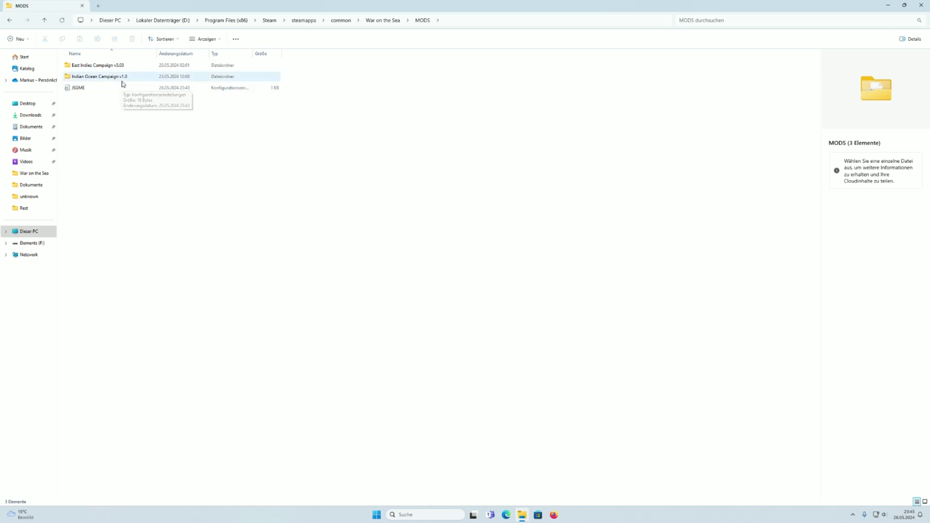
right_click(136, 87)
key("Escape")
left_click(82, 132)
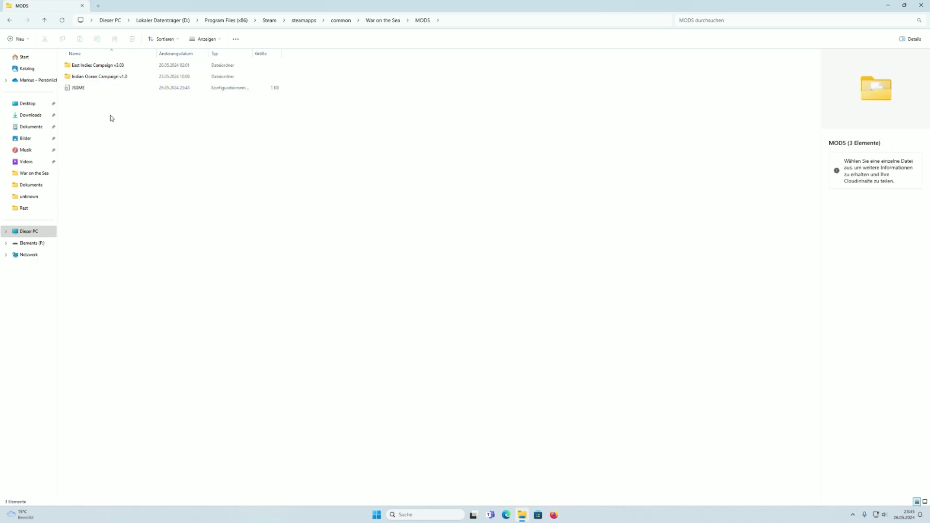
- Look inside the downloaded Indian Ocean Campaign v1.0 folder in Downloads
left_click(890, 7)
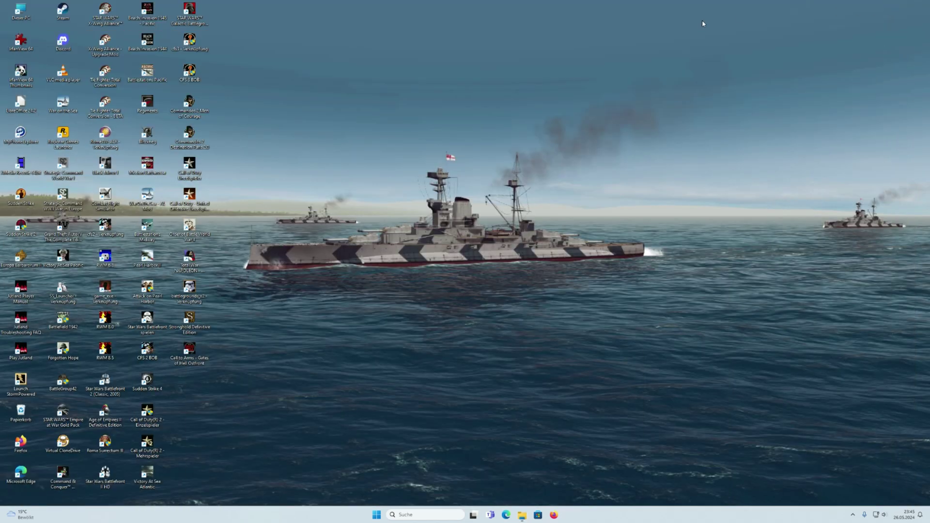
double_click(20, 13)
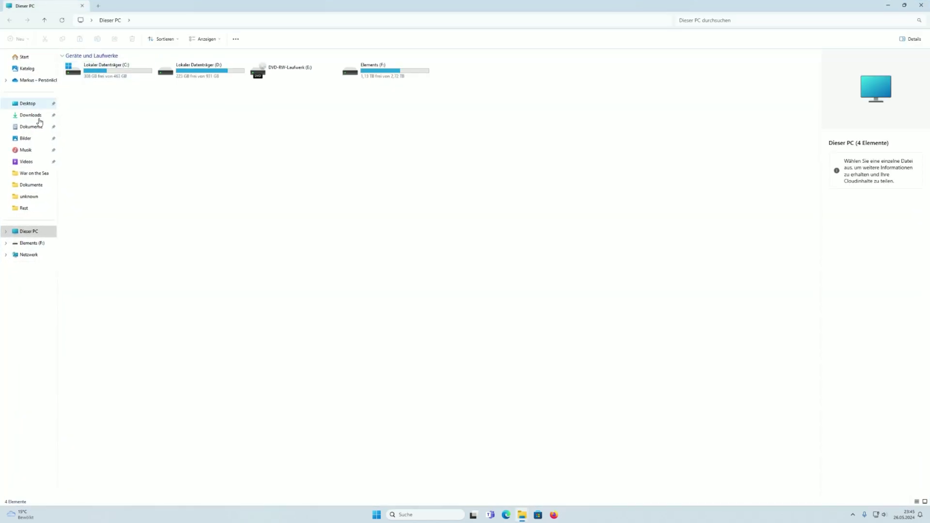
left_click(31, 115)
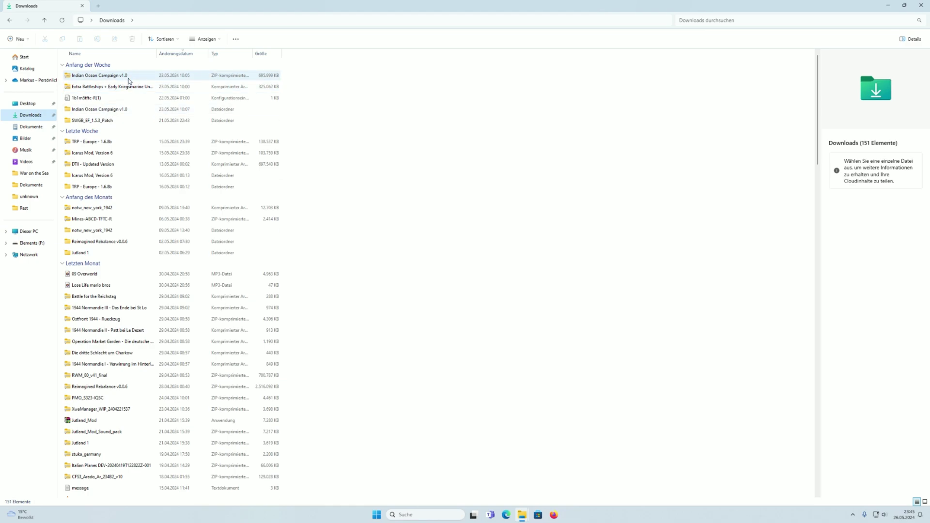
double_click(124, 109)
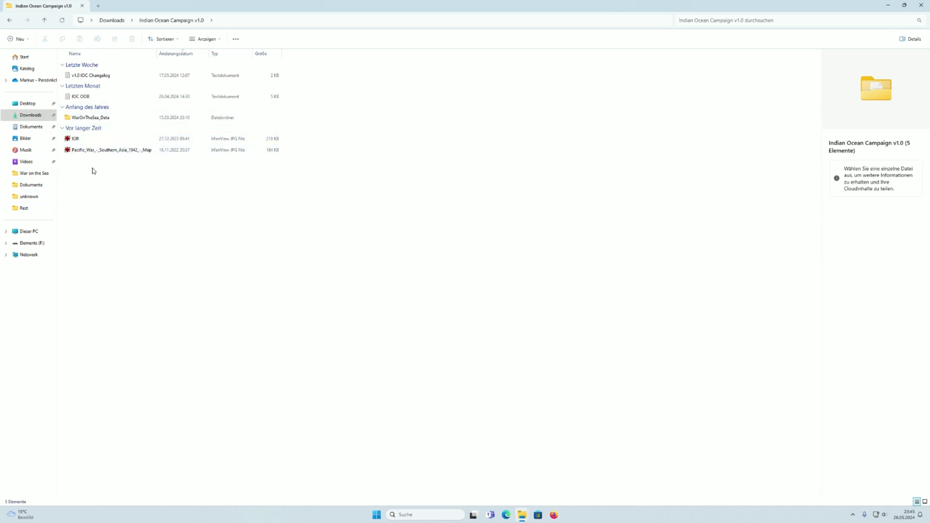
left_click(10, 20)
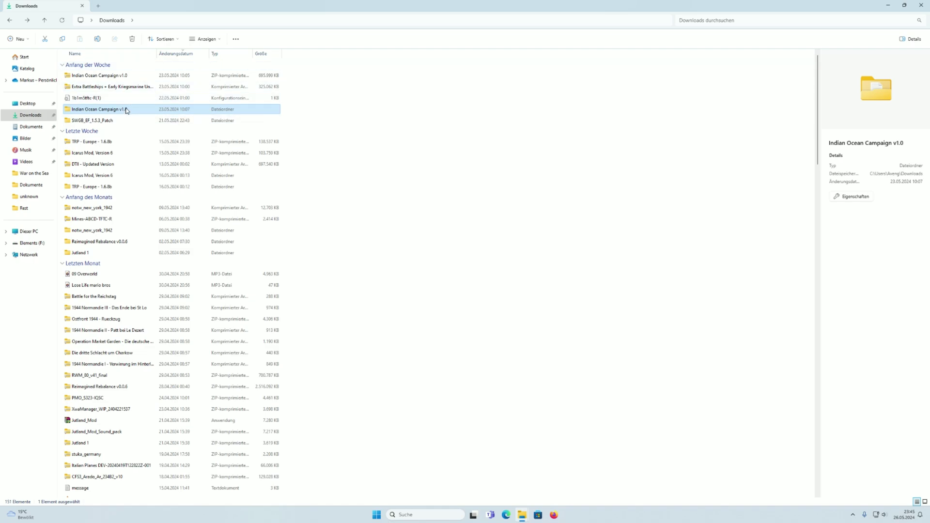
right_click(127, 110)
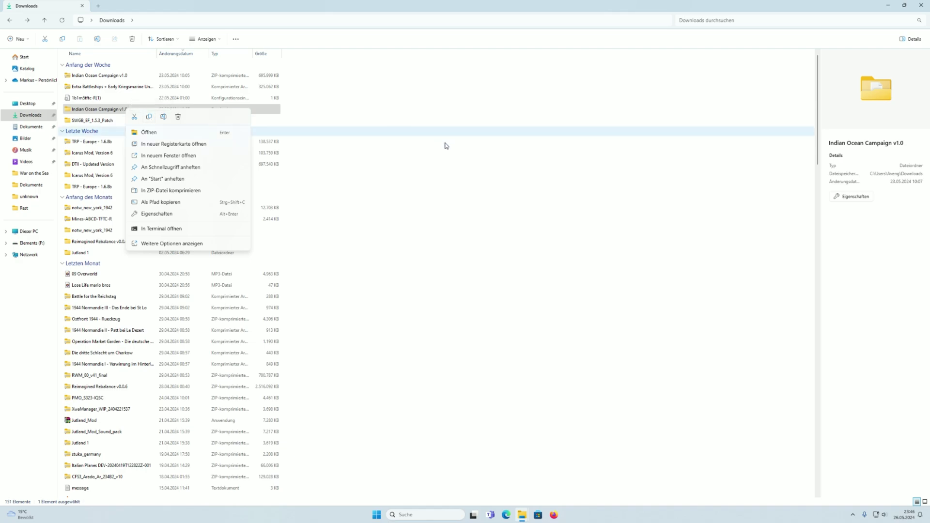
left_click(460, 148)
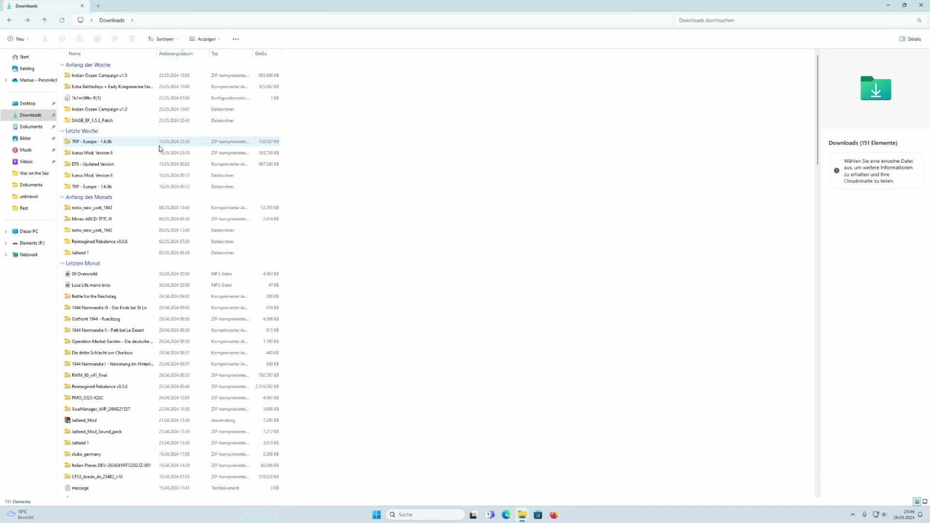
left_click(521, 515)
- Inspect the Indian Ocean Campaign v1.0 and East Indies Campaign v3.03 folders, then return to War on the Sea
left_click(484, 477)
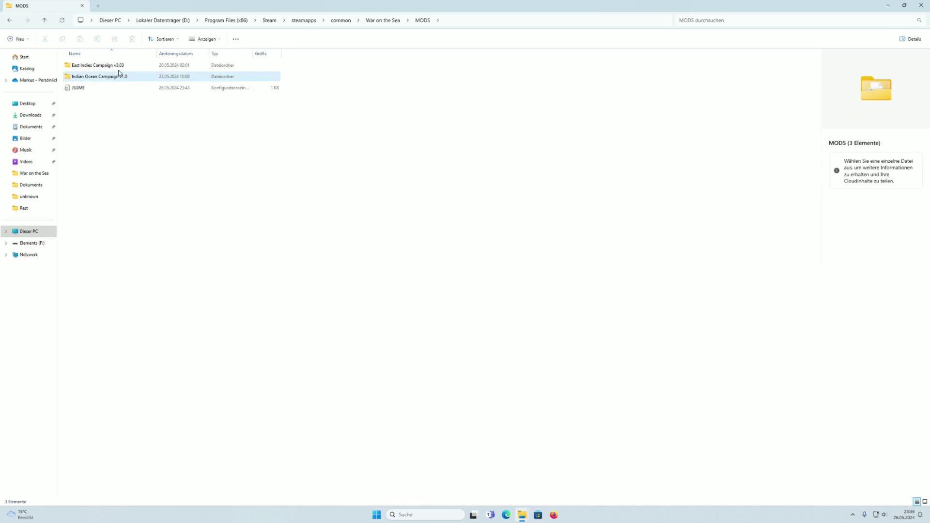
double_click(109, 76)
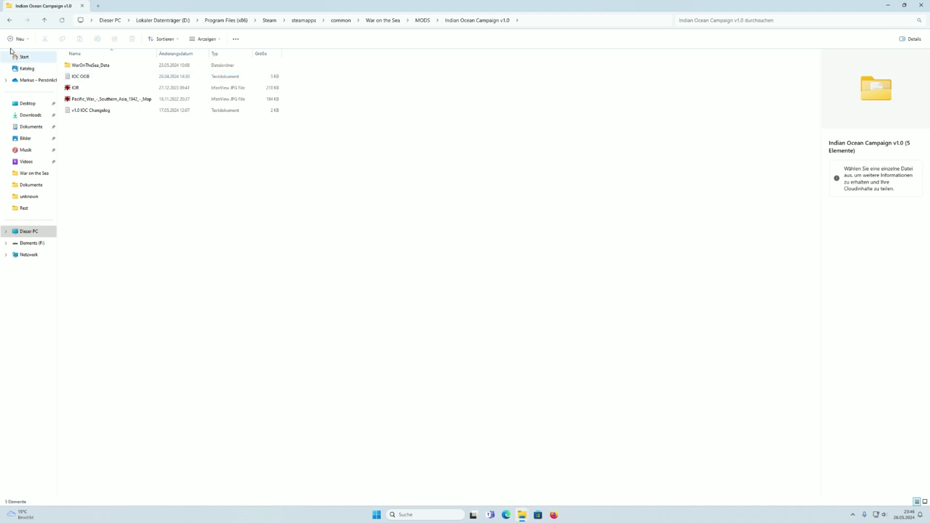
left_click(11, 20)
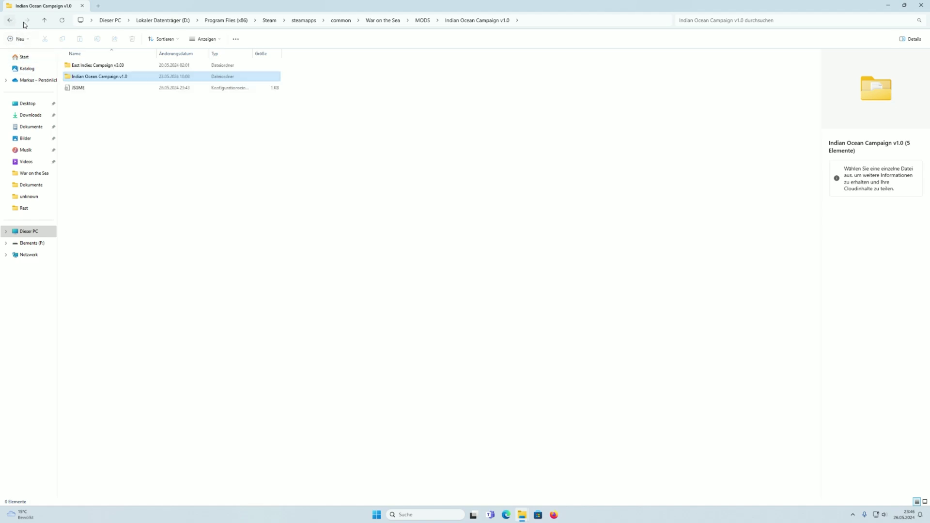
double_click(91, 65)
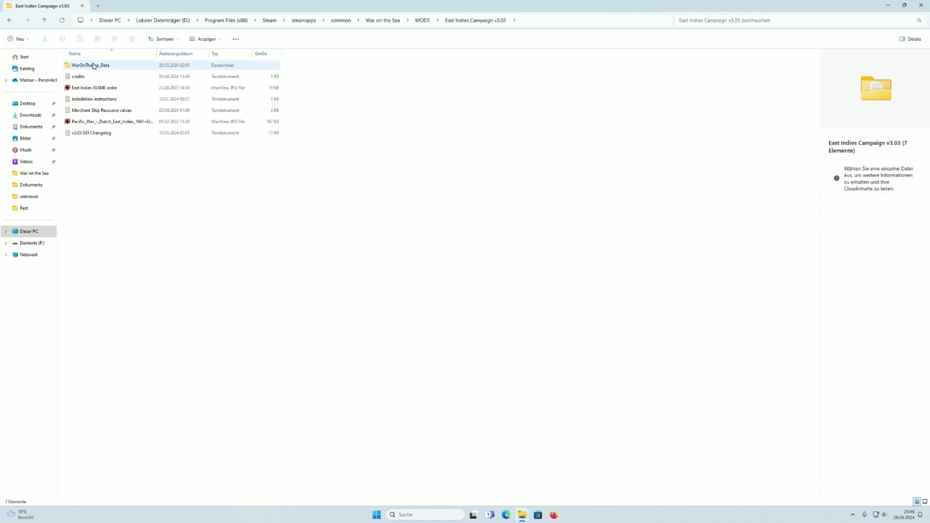
left_click(10, 20)
left_click(11, 20)
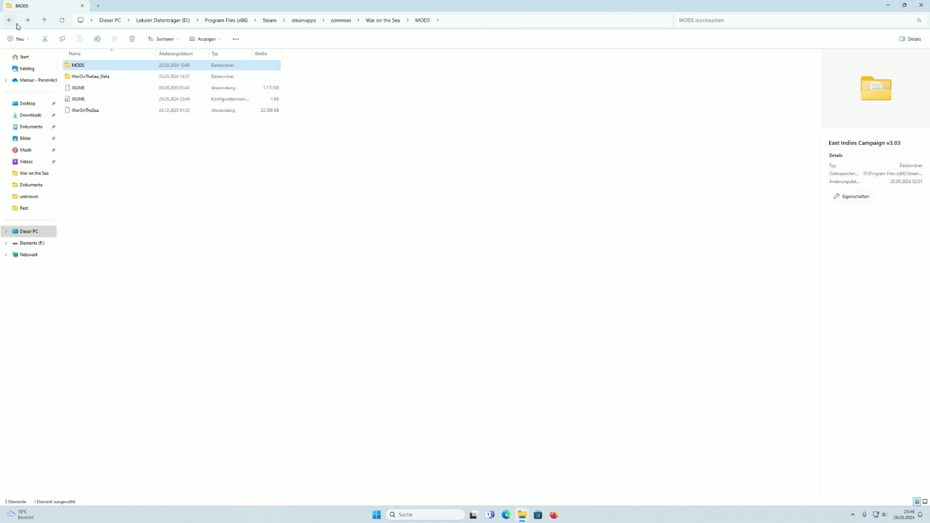
left_click(335, 217)
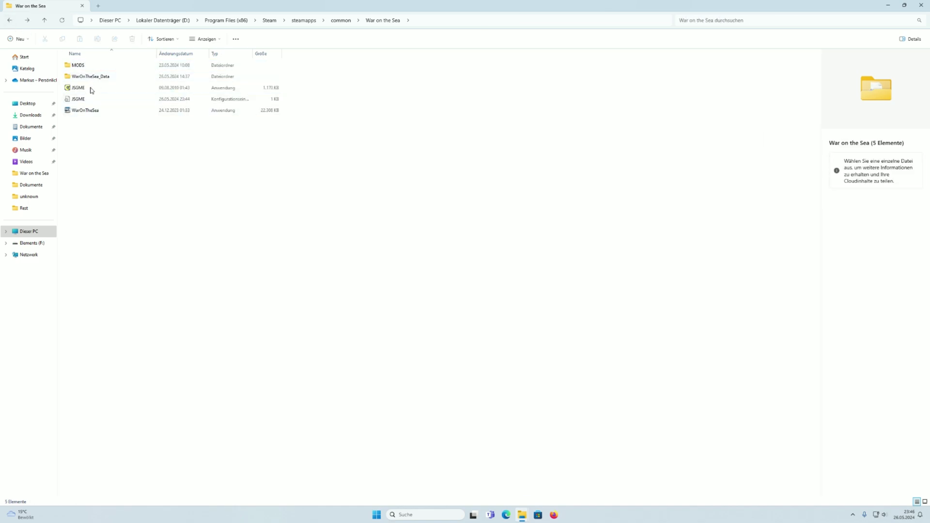
- Launch JSGME.exe with UAC approval and select East Indies Campaign v3.03
double_click(79, 87)
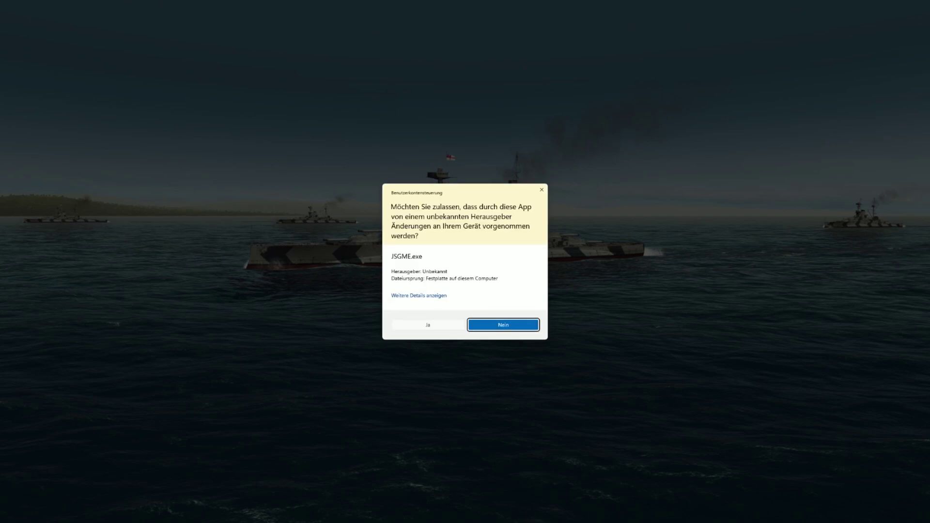
left_click(427, 325)
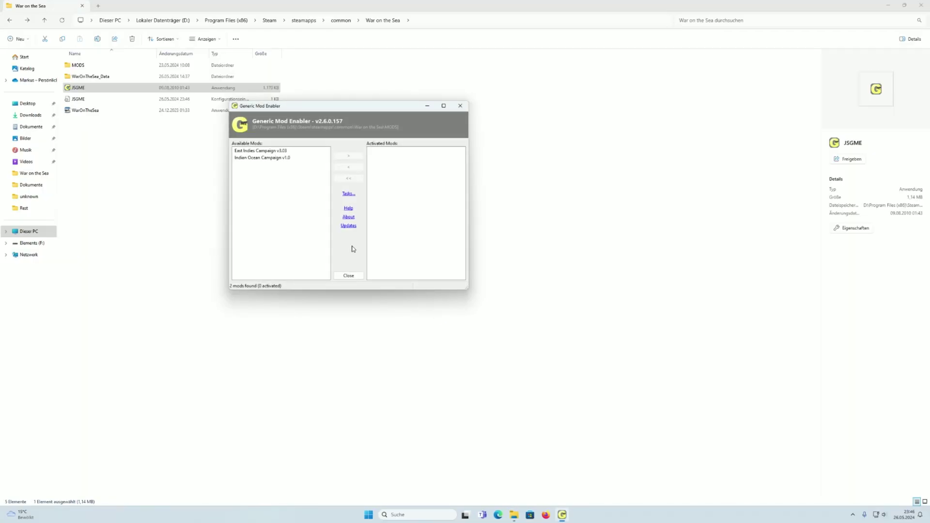
left_click(257, 151)
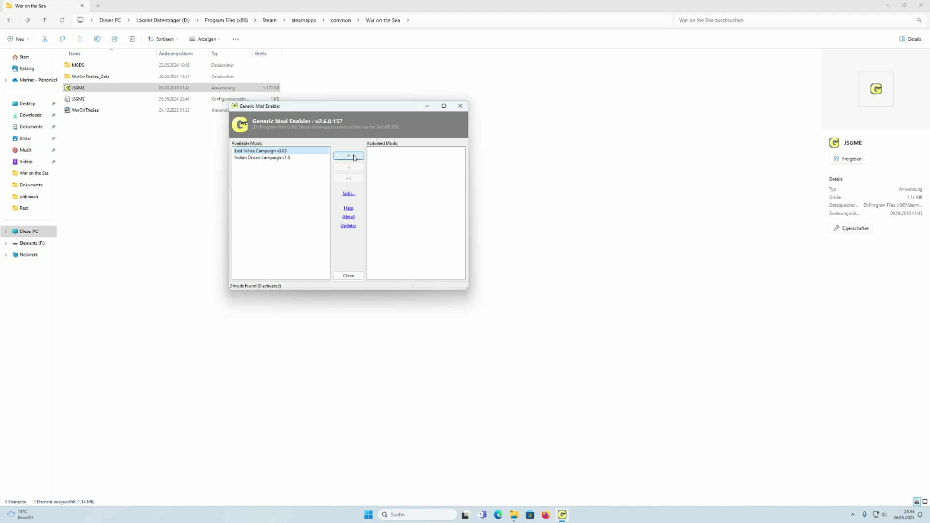
- Activate East Indies Campaign v3.03 and select WarOnTheSea.exe in Explorer
left_click(354, 158)
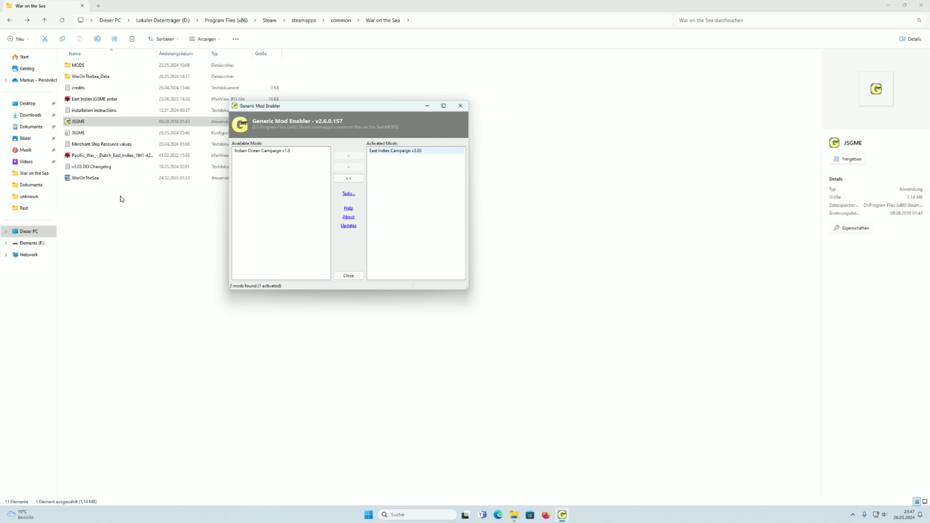
left_click(93, 178)
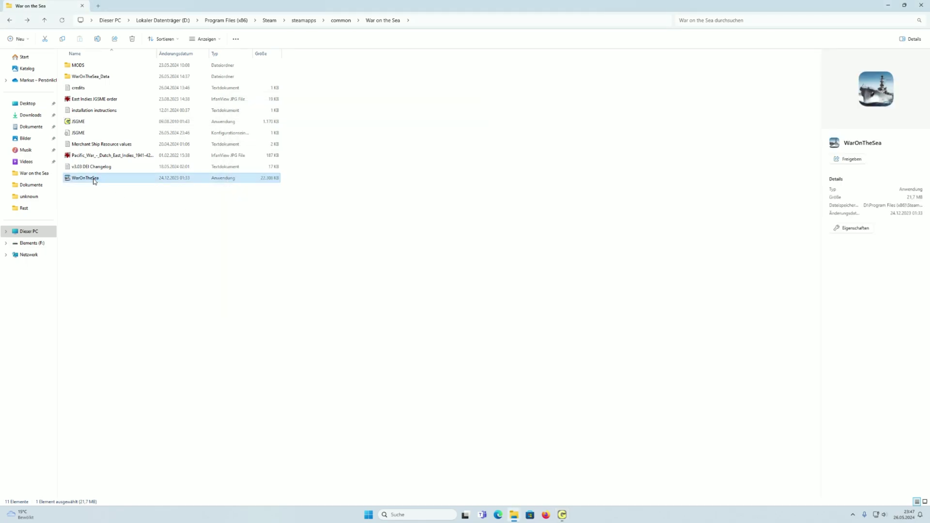
double_click(94, 179)
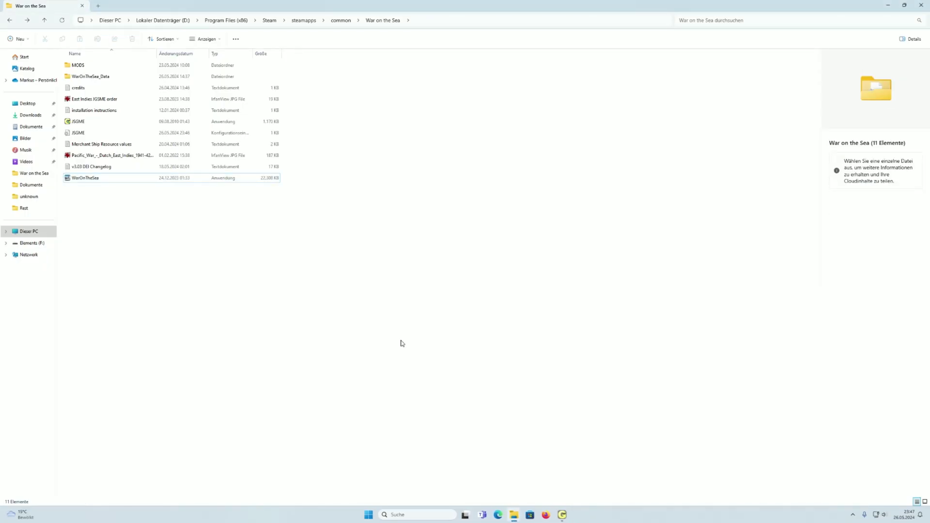
- Restart JSGME and select Indian Ocean Campaign v1.0 among the available mods
left_click(570, 515)
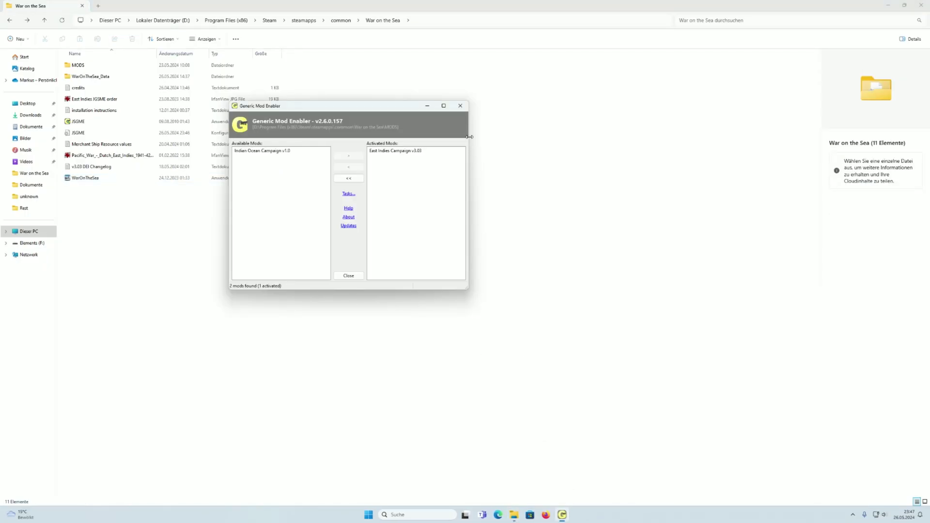
left_click(460, 107)
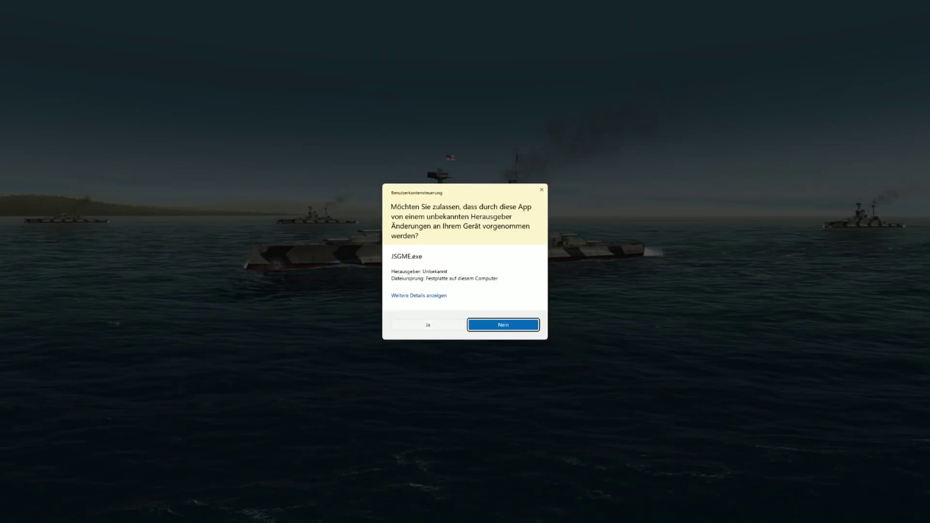
left_click(436, 296)
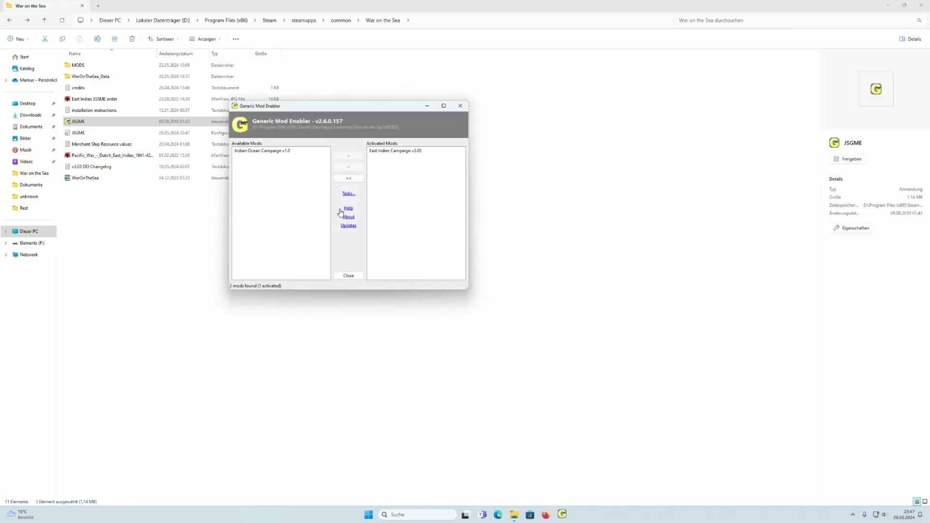
left_click(265, 152)
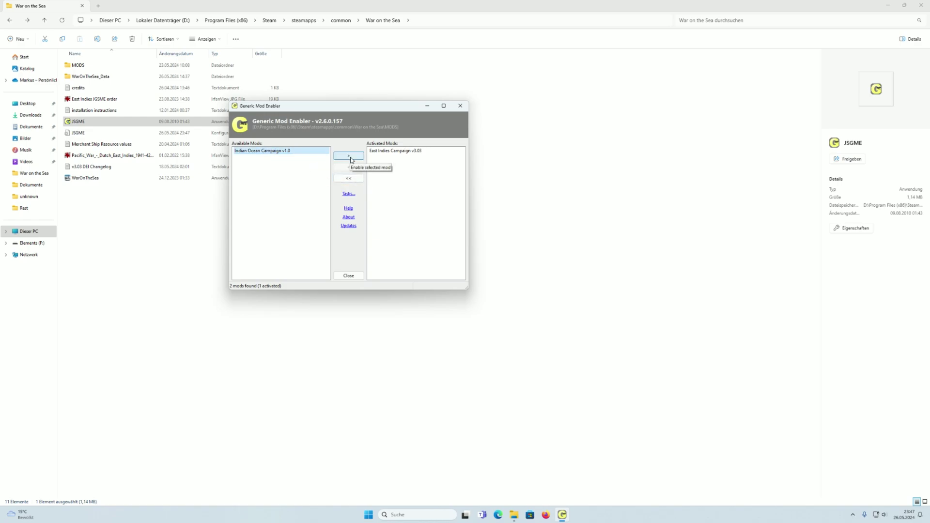
- Activate Indian Ocean Campaign v1.0 despite the file overlap warning, review activated mods, and close JSGME
left_click(350, 159)
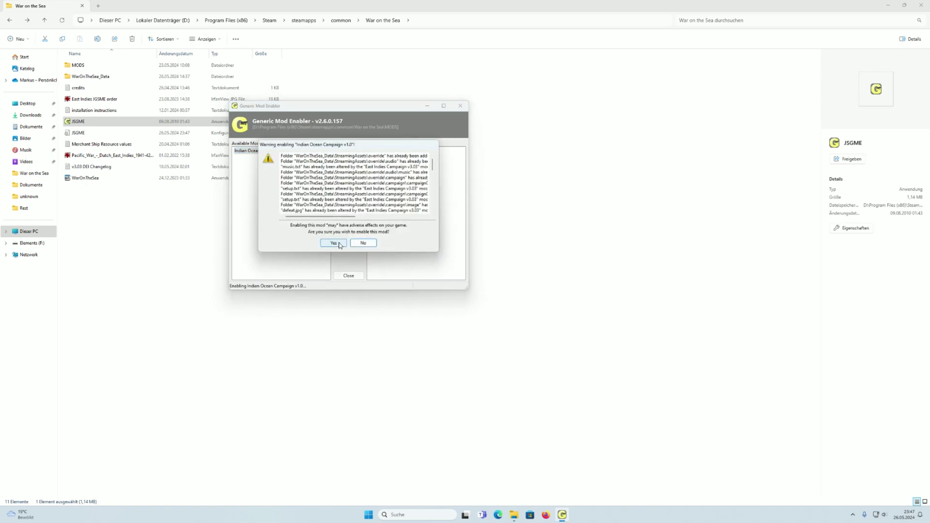
left_click(338, 244)
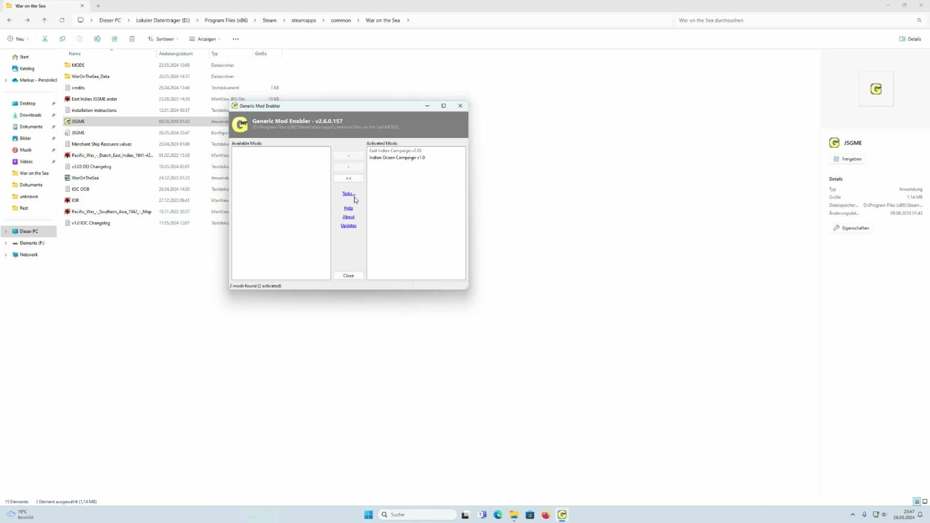
left_click(404, 152)
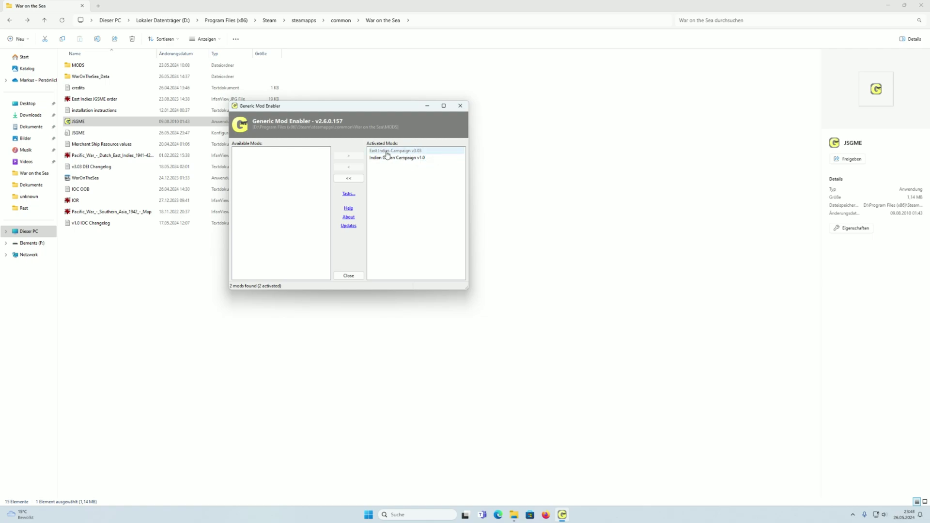
key("Delete")
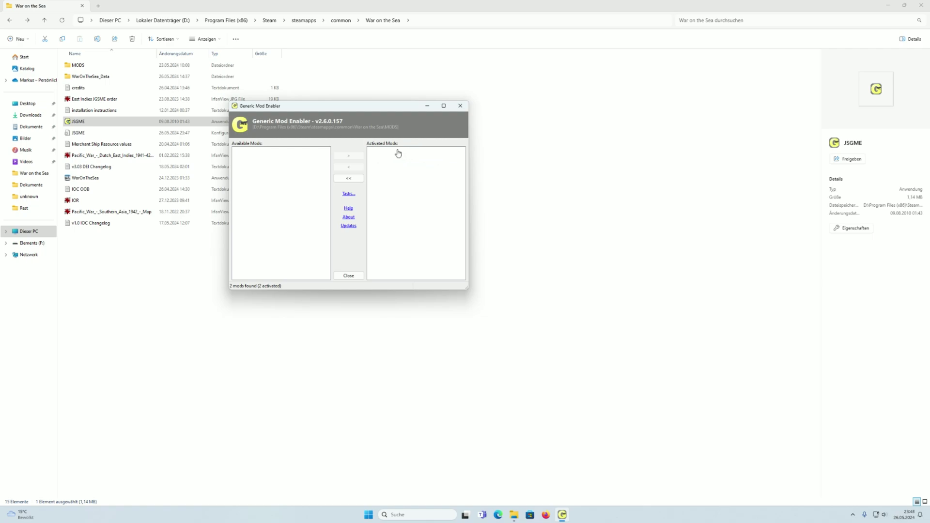
left_click(399, 157)
left_click(348, 276)
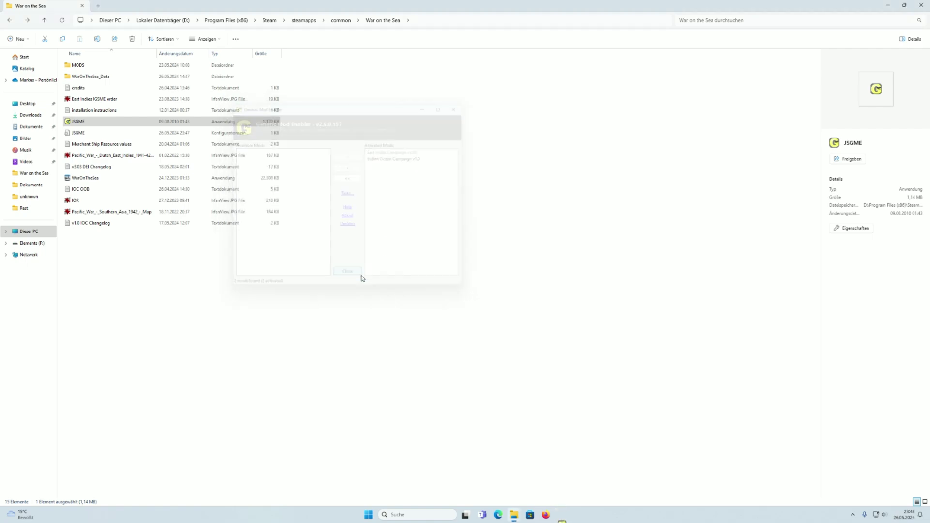
left_click(415, 280)
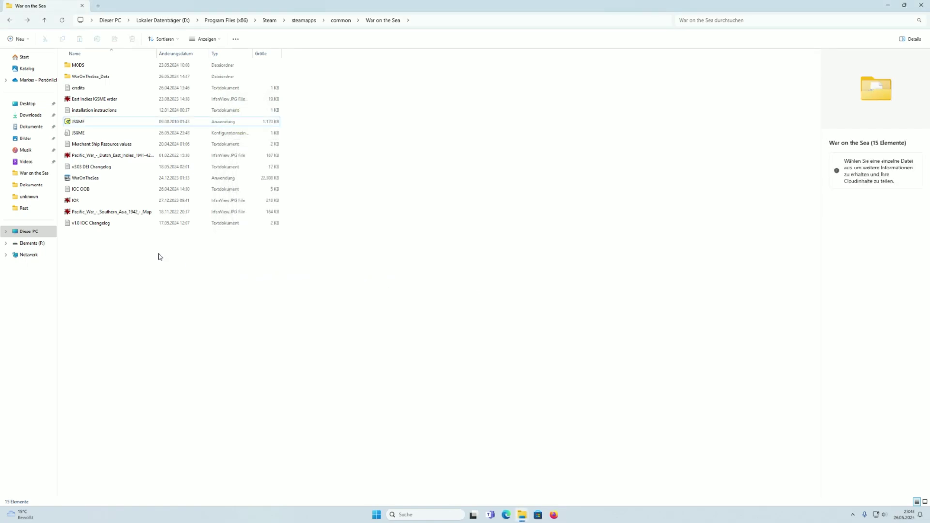
left_click(93, 179)
double_click(93, 179)
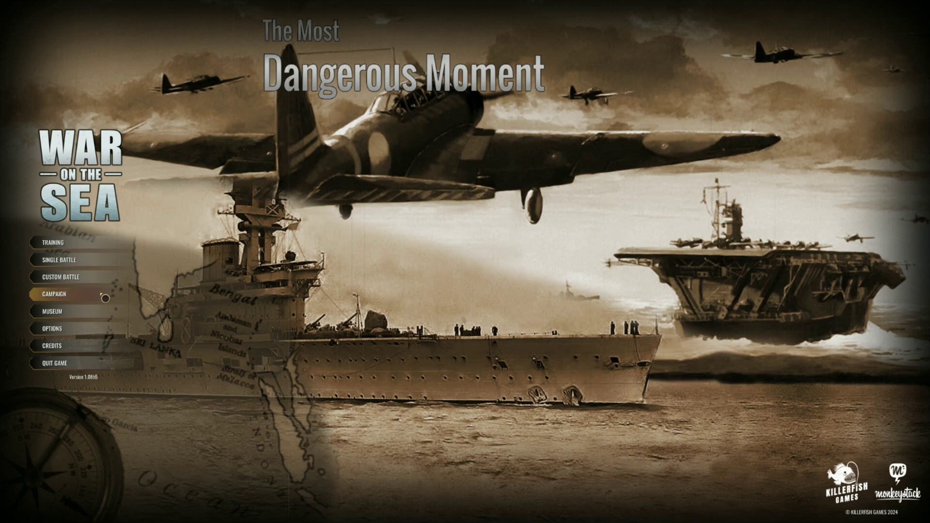
left_click(55, 294)
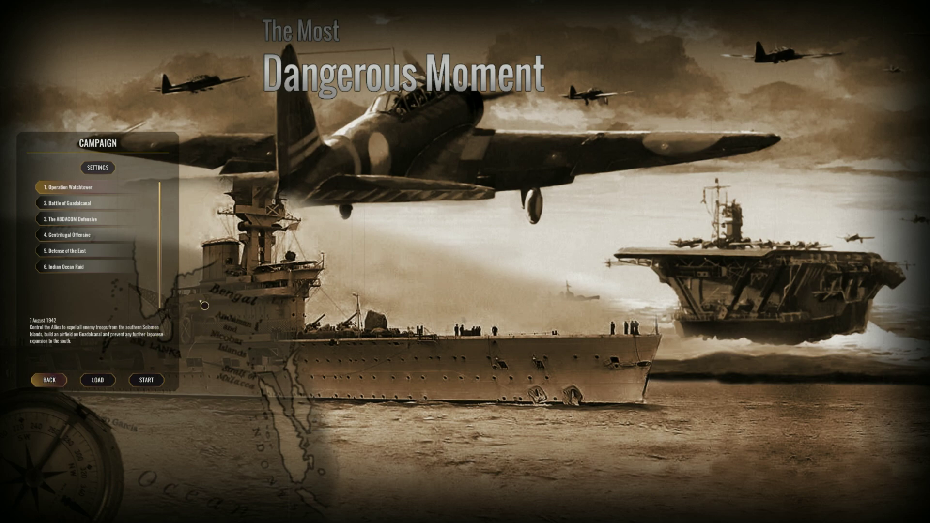
key("Escape")
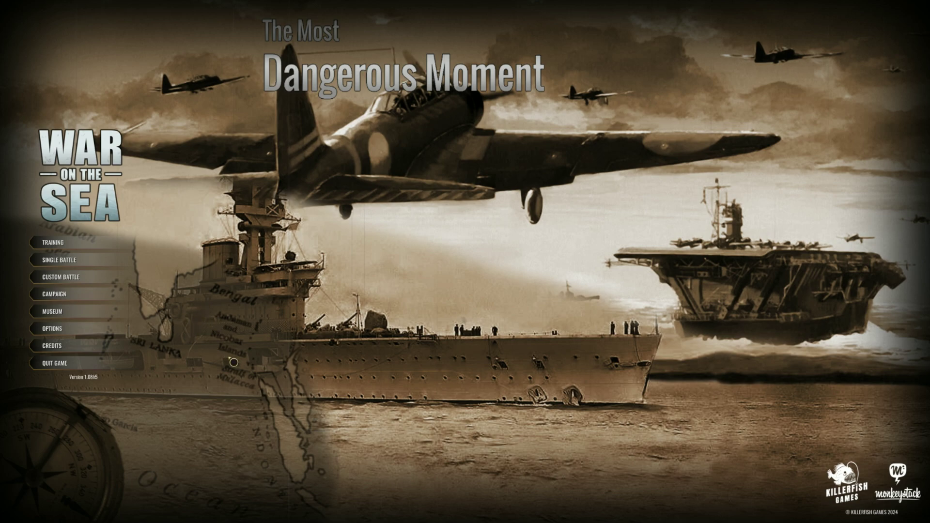
left_click(93, 365)
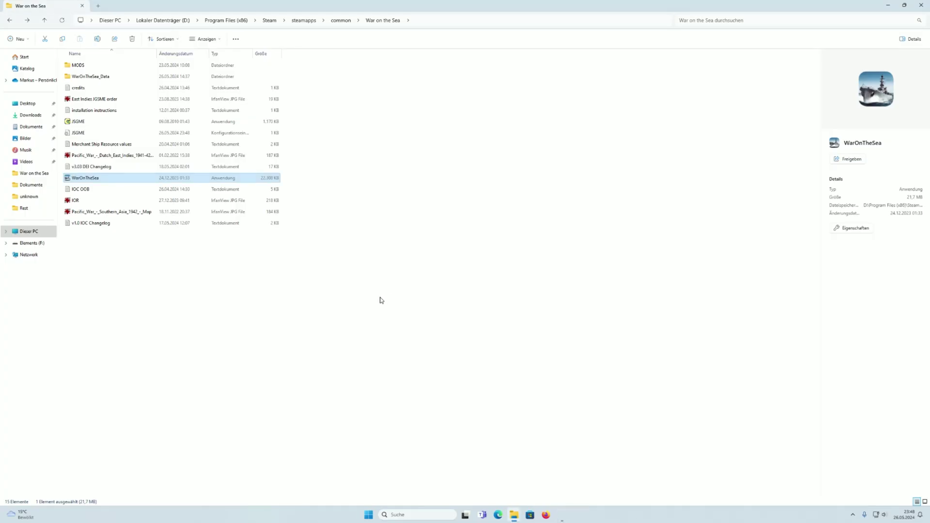
left_click(391, 300)
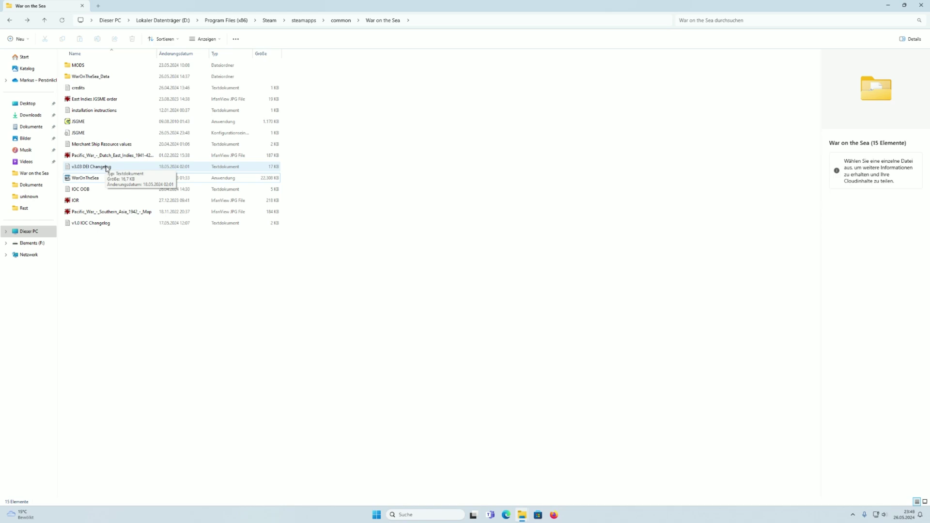
left_click(107, 168)
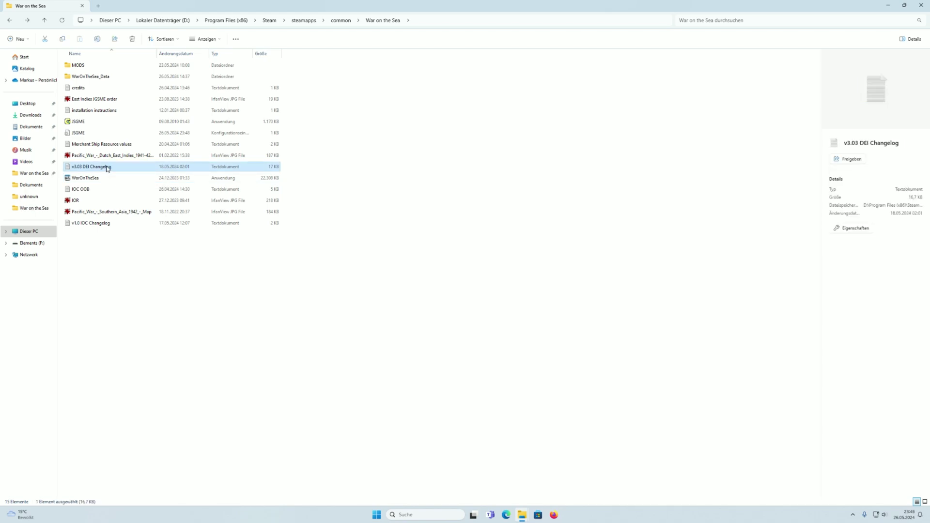
double_click(107, 169)
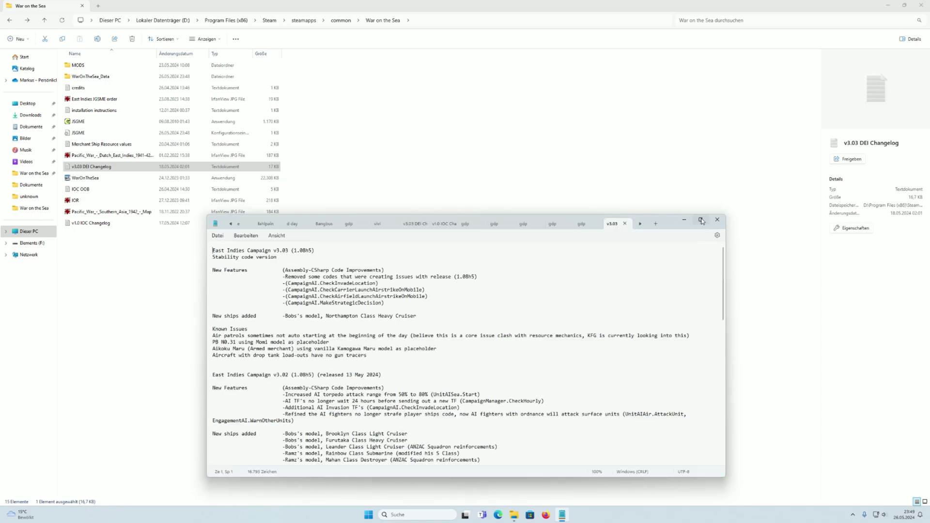
left_click(717, 220)
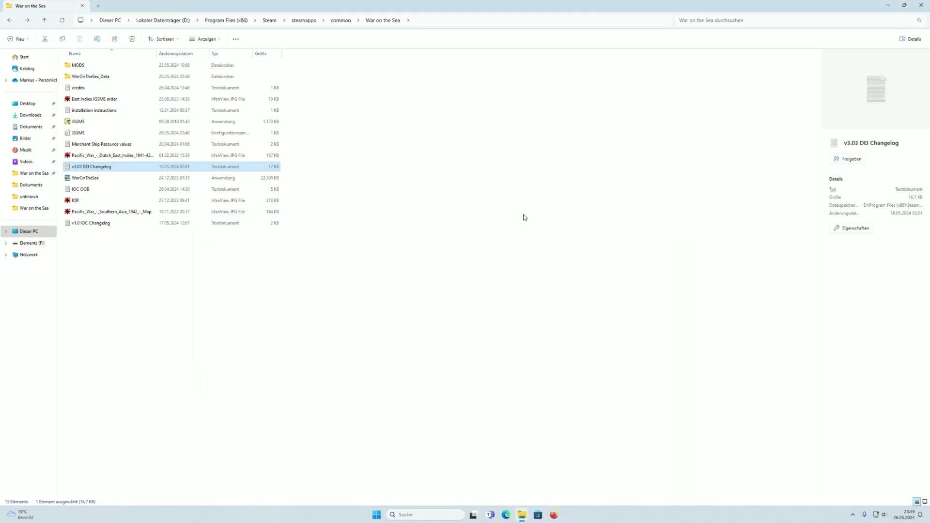
left_click(502, 215)
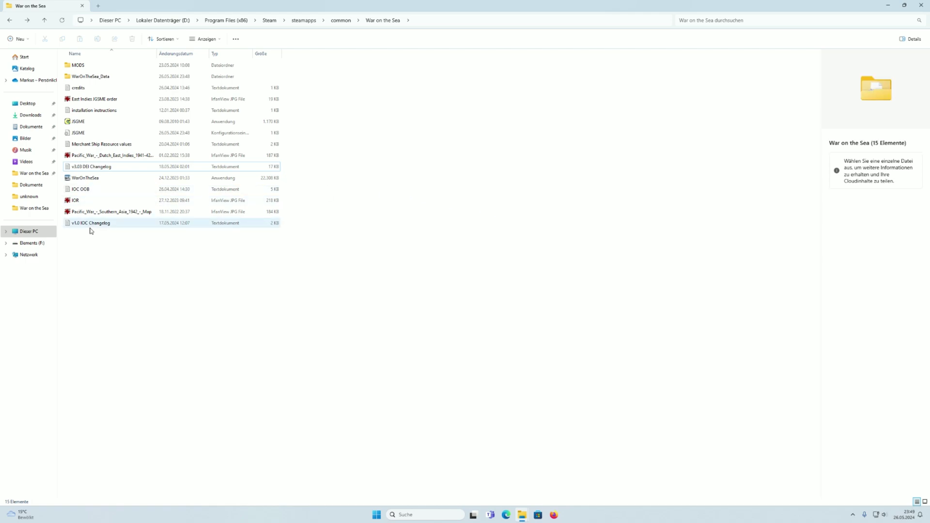